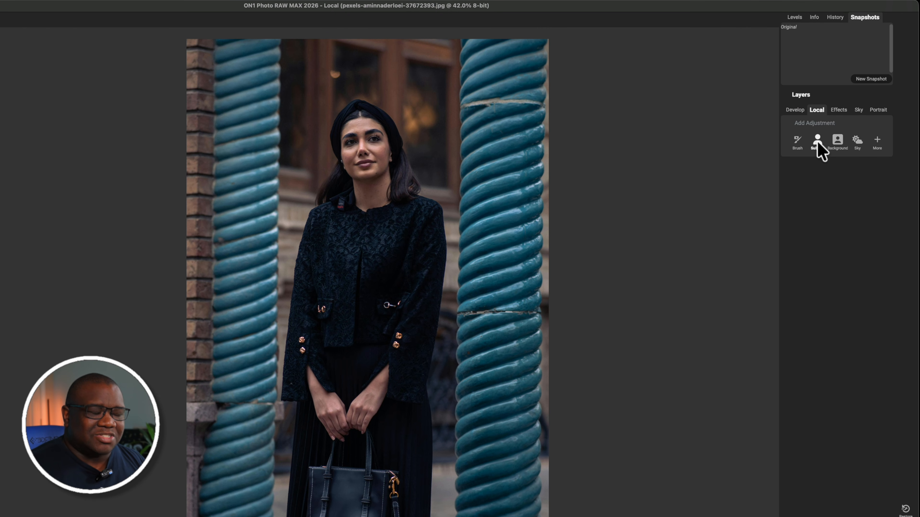
- Add a local adjustment masked to the subject and raise its Exposure to 2
{"action": "left_click", "coordinate": [818, 143]}
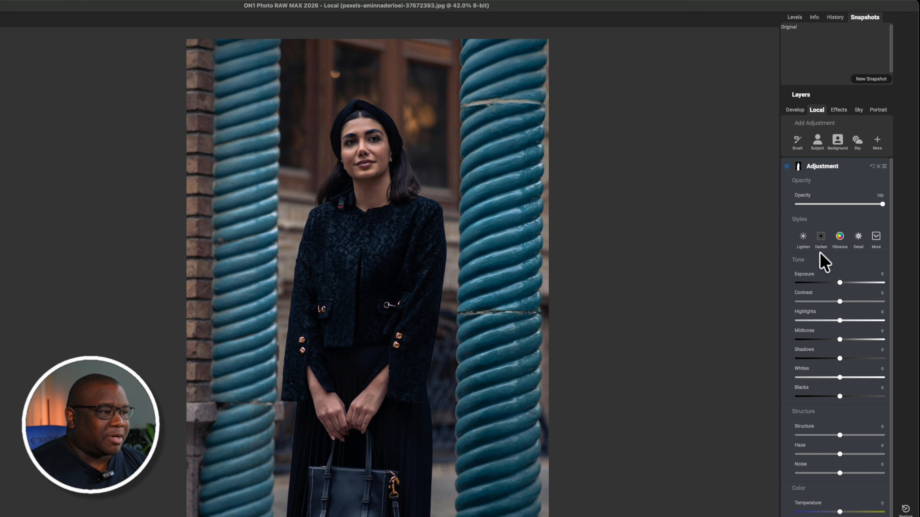
{"action": "key", "text": "o"}
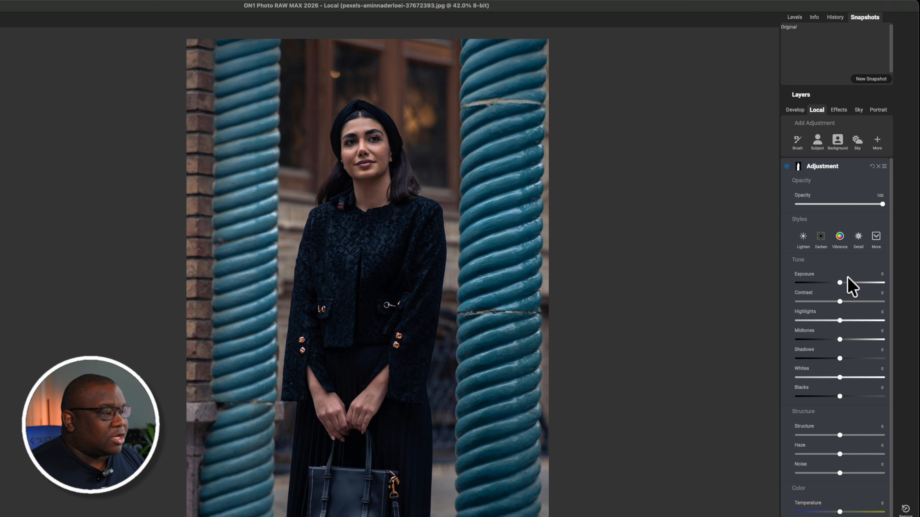
{"action": "left_click_drag", "start_coordinate": [840, 283], "coordinate": [856, 283]}
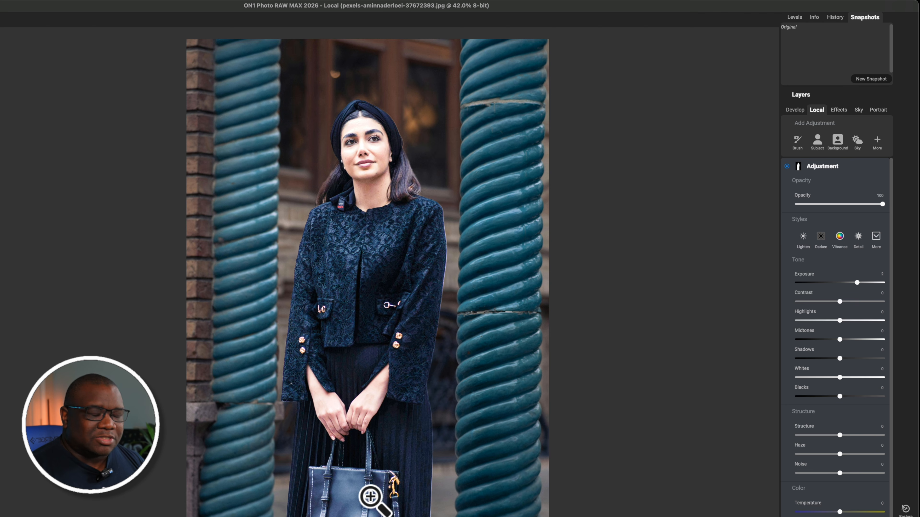
- Open the masking options of the subject adjustment and show its mask overlay on the photo
{"action": "left_click", "coordinate": [799, 167]}
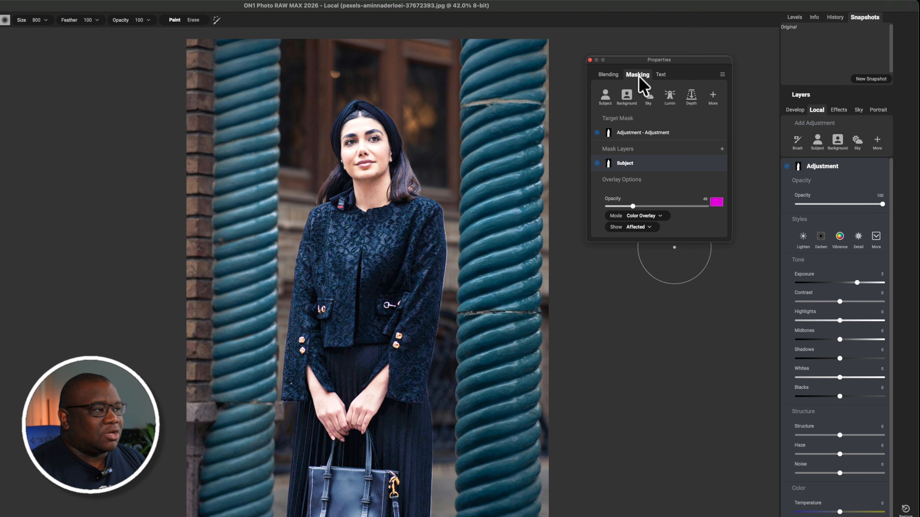
{"action": "left_click_drag", "start_coordinate": [678, 61], "coordinate": [660, 61]}
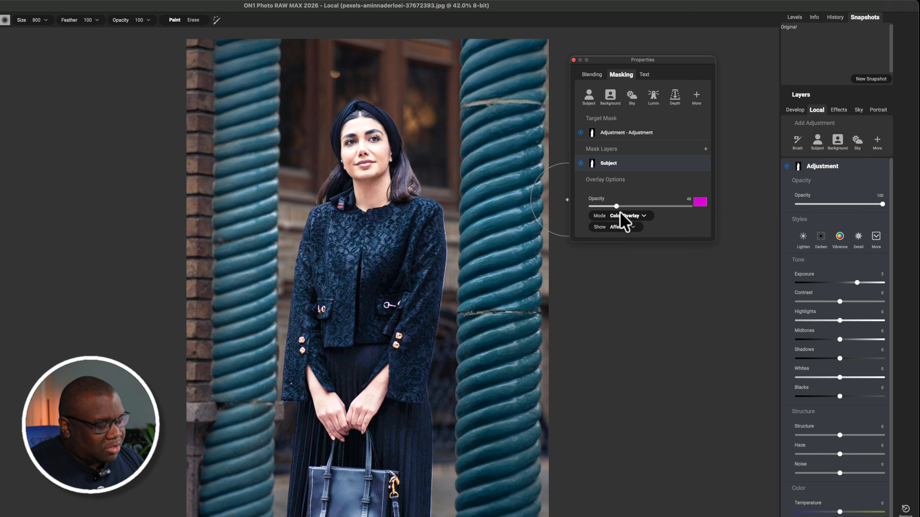
{"action": "key", "text": "o"}
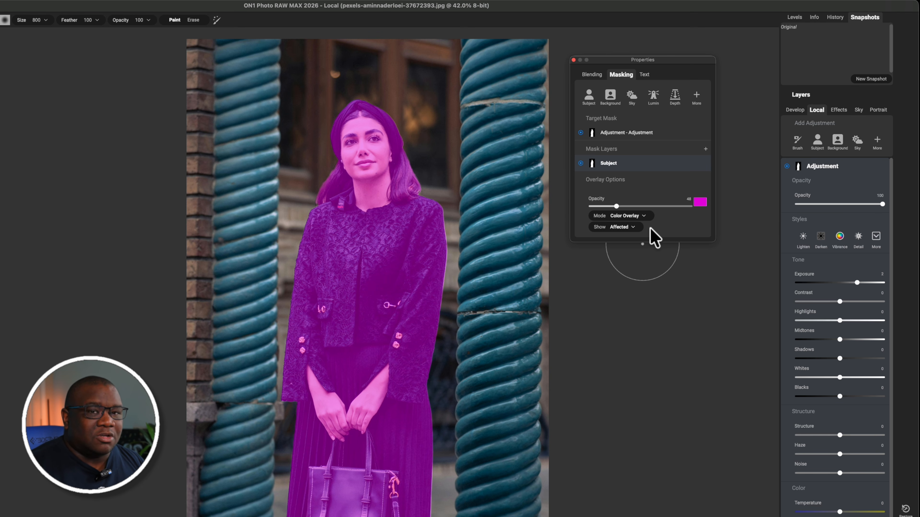
- View the subject mask in Grayscale overlay mode and switch it back to Color Overlay
{"action": "left_click", "coordinate": [643, 216]}
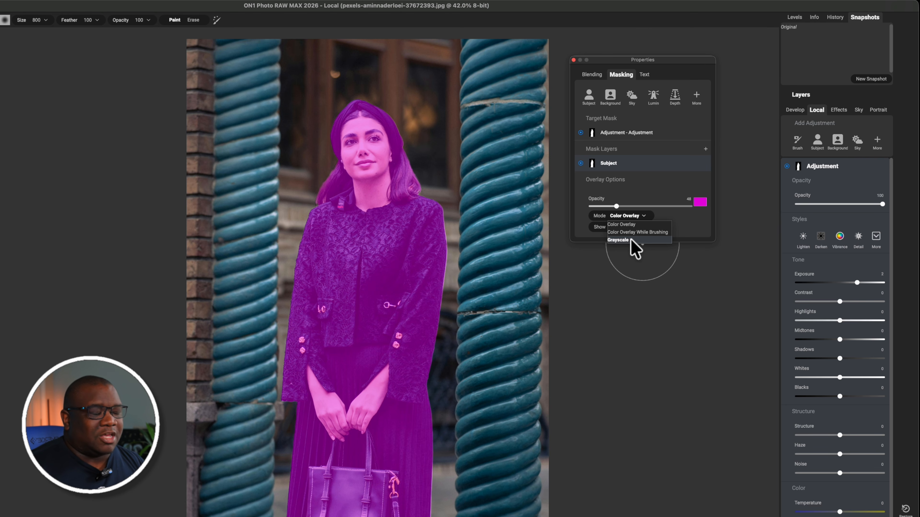
{"action": "left_click", "coordinate": [619, 240]}
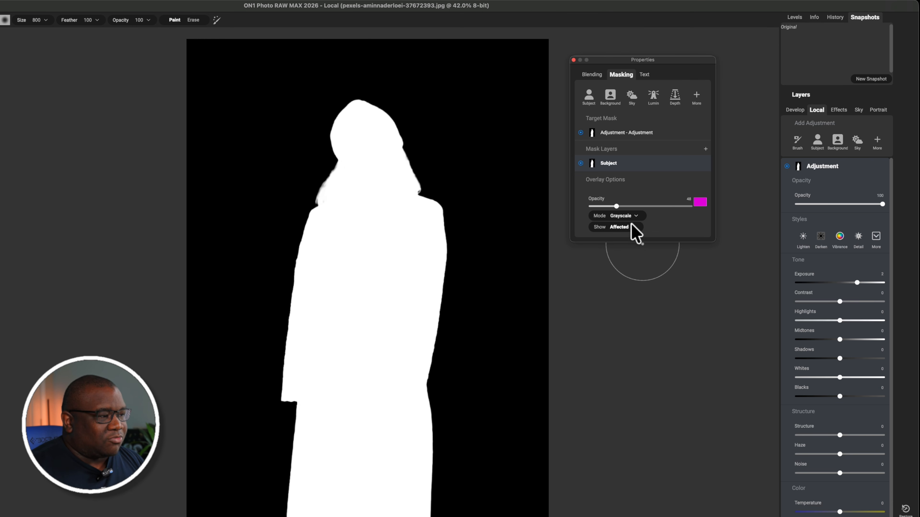
{"action": "left_click", "coordinate": [634, 217]}
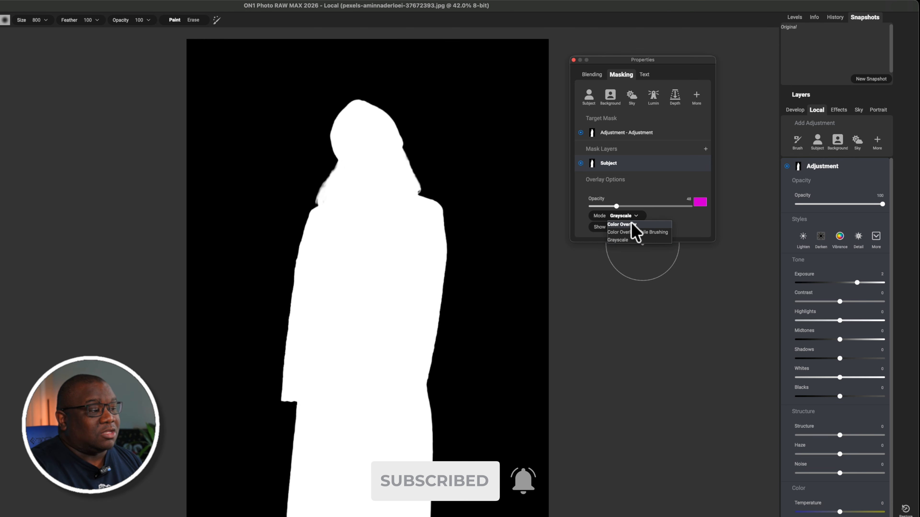
{"action": "left_click", "coordinate": [632, 224]}
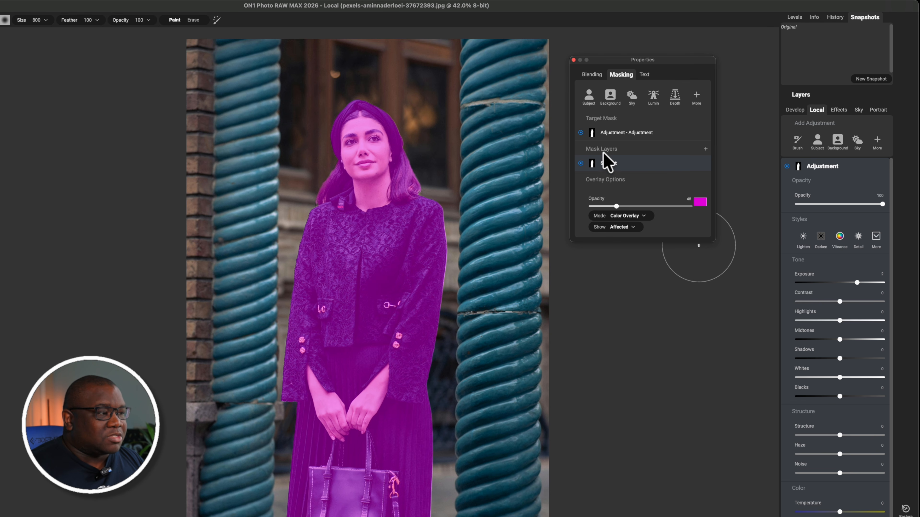
- Add a Brush mask layer in Add mode and paint over both teal twisted columns beside the woman
{"action": "left_click", "coordinate": [706, 149]}
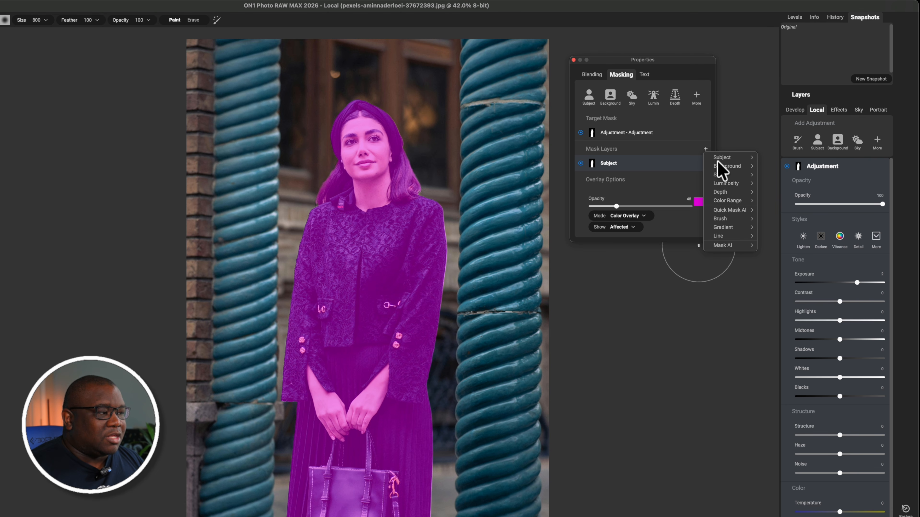
{"action": "mouse_move", "coordinate": [741, 219]}
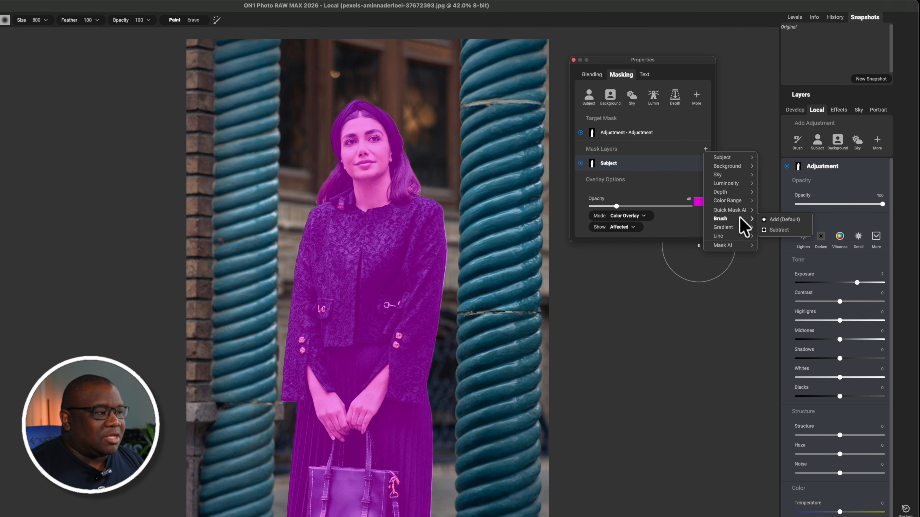
{"action": "left_click", "coordinate": [775, 219]}
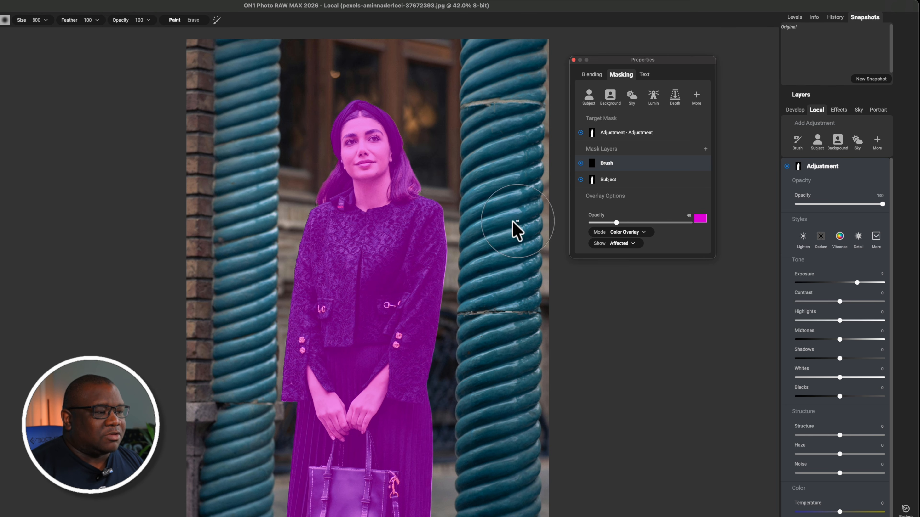
{"action": "mouse_move", "coordinate": [501, 506]}
{"action": "left_mouse_down"}
{"action": "mouse_move", "coordinate": [494, 51]}
{"action": "mouse_move", "coordinate": [504, 50]}
{"action": "mouse_move", "coordinate": [519, 73]}
{"action": "mouse_move", "coordinate": [503, 502]}
{"action": "mouse_move", "coordinate": [501, 513]}
{"action": "mouse_move", "coordinate": [488, 513]}
{"action": "mouse_move", "coordinate": [489, 43]}
{"action": "left_mouse_up"}
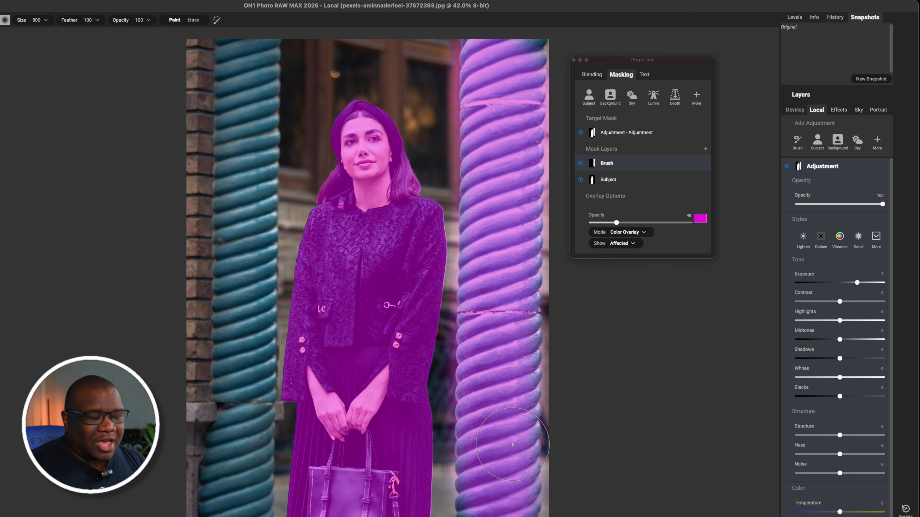
{"action": "key", "text": "o"}
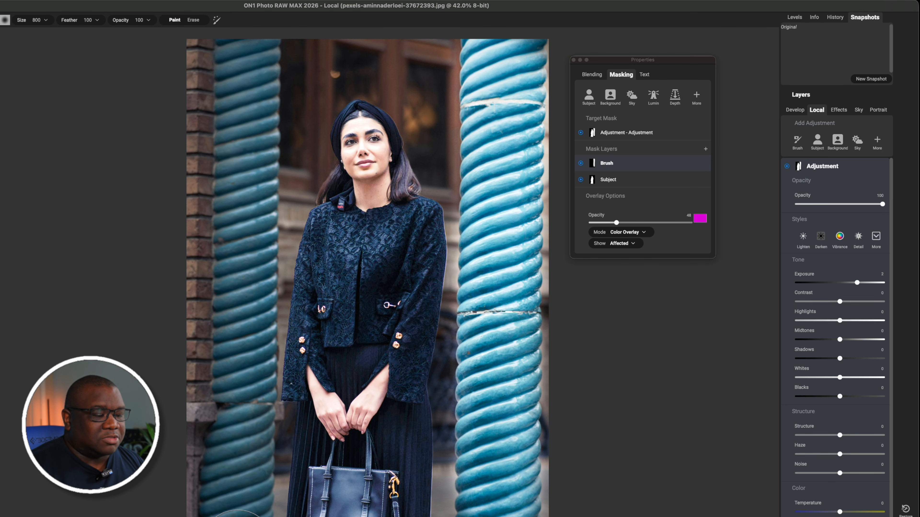
{"action": "mouse_move", "coordinate": [235, 516]}
{"action": "left_mouse_down"}
{"action": "mouse_move", "coordinate": [250, 374]}
{"action": "mouse_move", "coordinate": [253, 39]}
{"action": "left_mouse_up"}
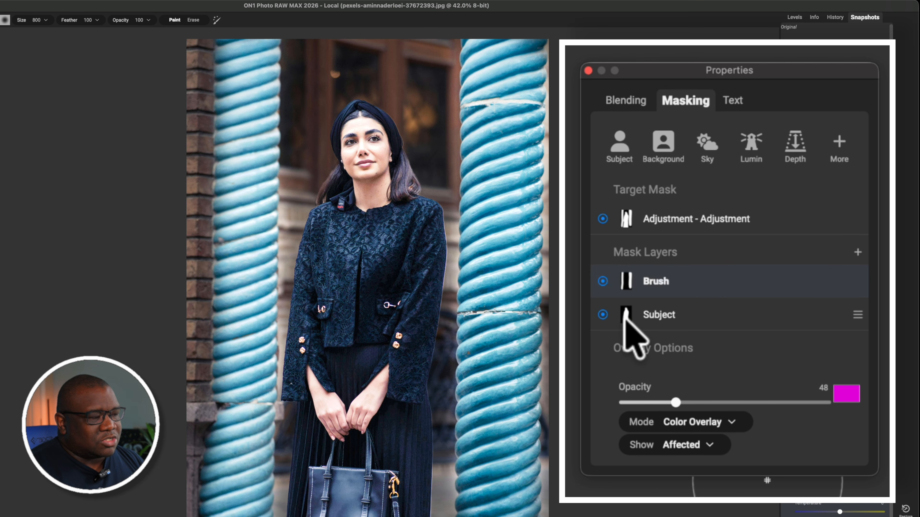
- Switch between the Brush and Subject mask layers and show the overlay of the combined mask
{"action": "left_click", "coordinate": [680, 316]}
{"action": "left_click", "coordinate": [678, 280]}
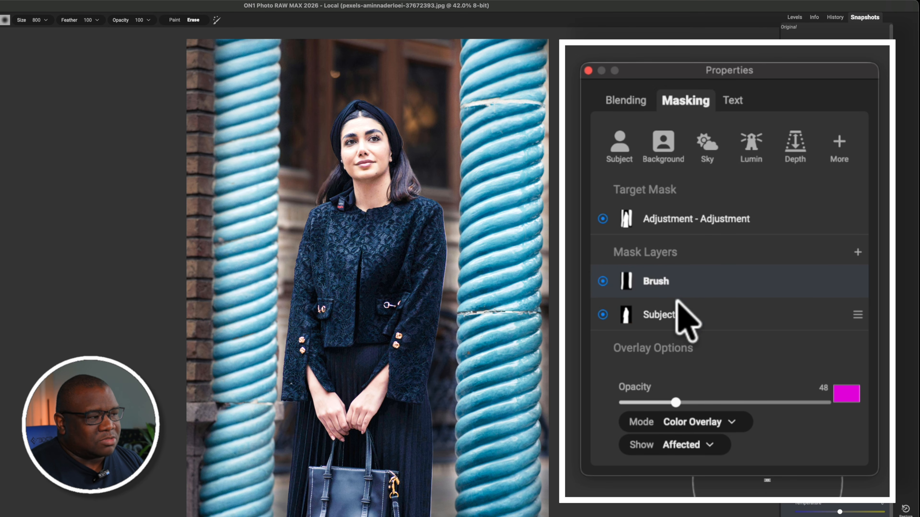
{"action": "left_click", "coordinate": [677, 310]}
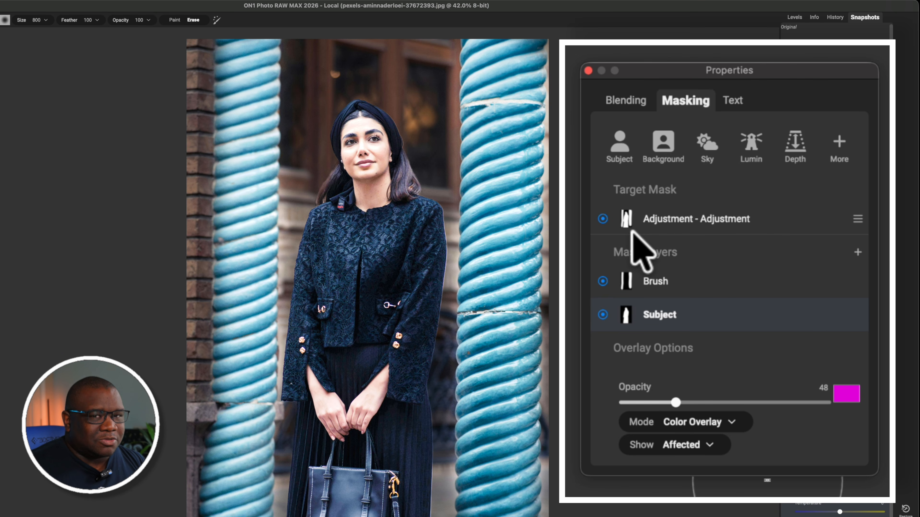
{"action": "key", "text": "o"}
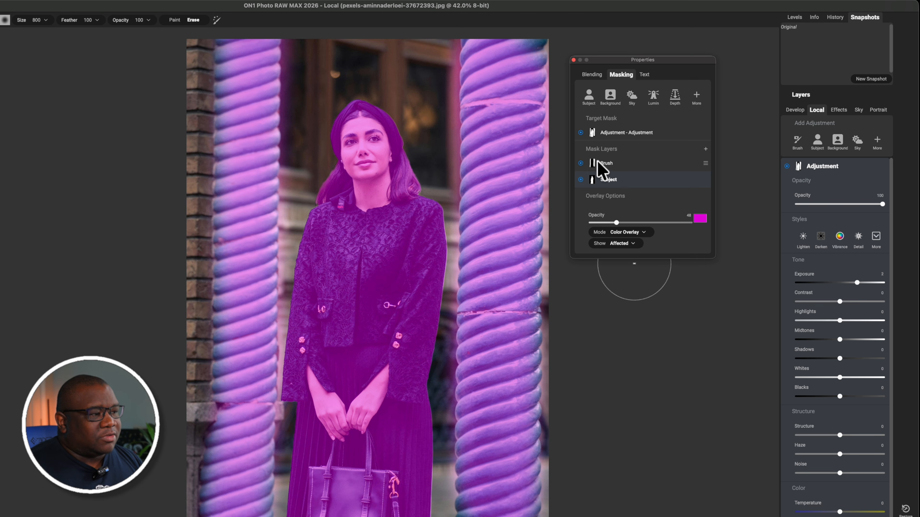
- Turn the Brush and Subject mask layers off and on individually to compare what each one affects
{"action": "left_click", "coordinate": [580, 163]}
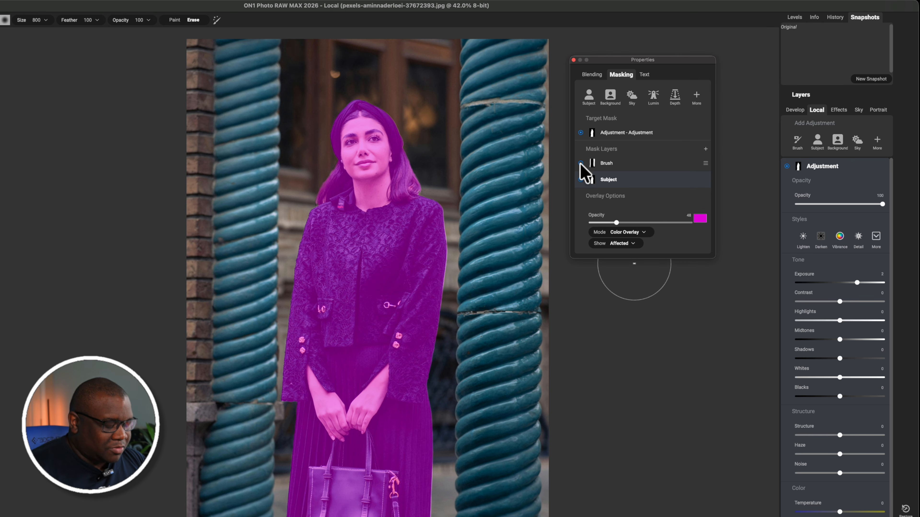
{"action": "left_click", "coordinate": [580, 164]}
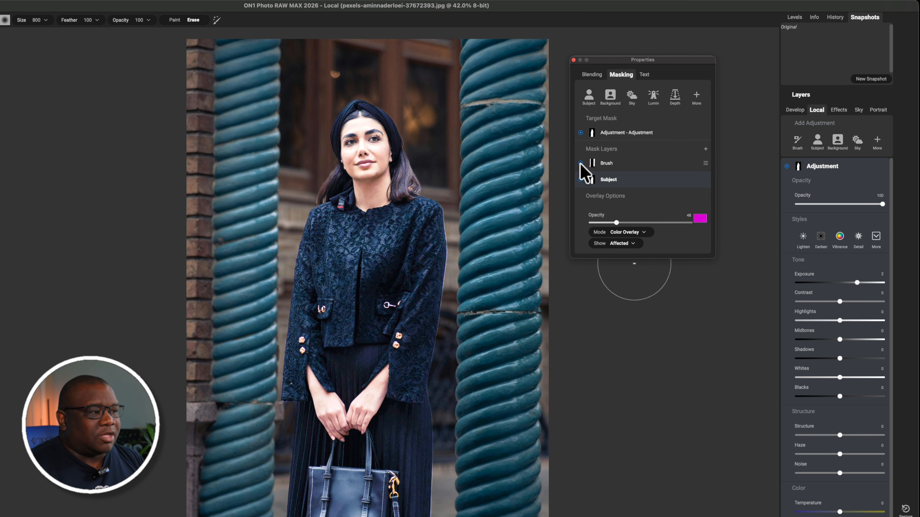
{"action": "left_click", "coordinate": [581, 163]}
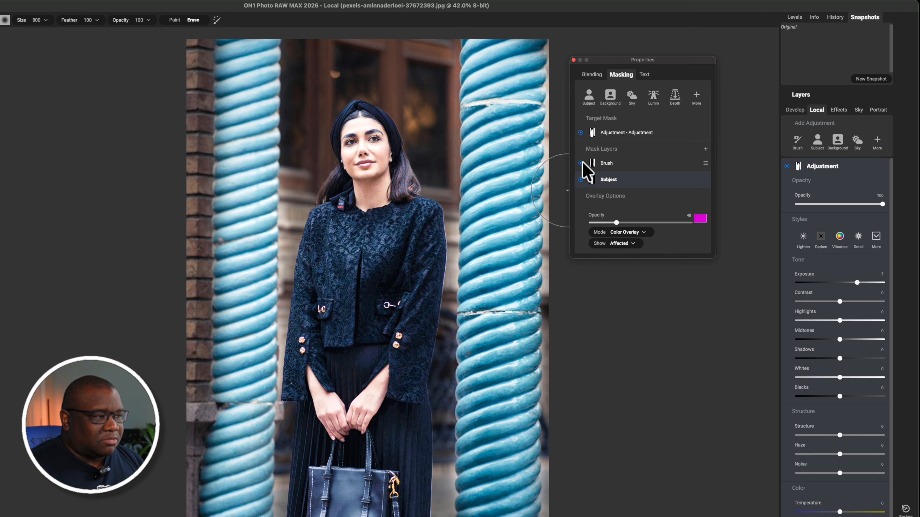
{"action": "left_click", "coordinate": [581, 180]}
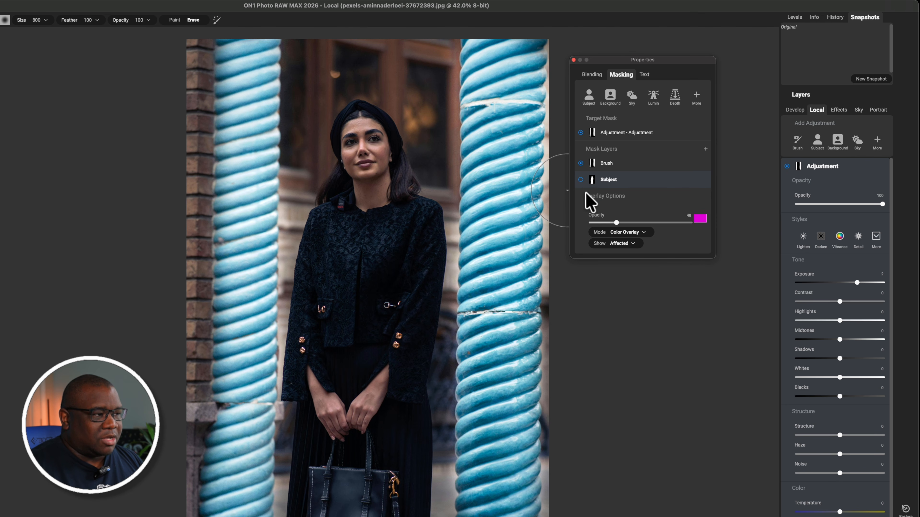
{"action": "left_click", "coordinate": [580, 179]}
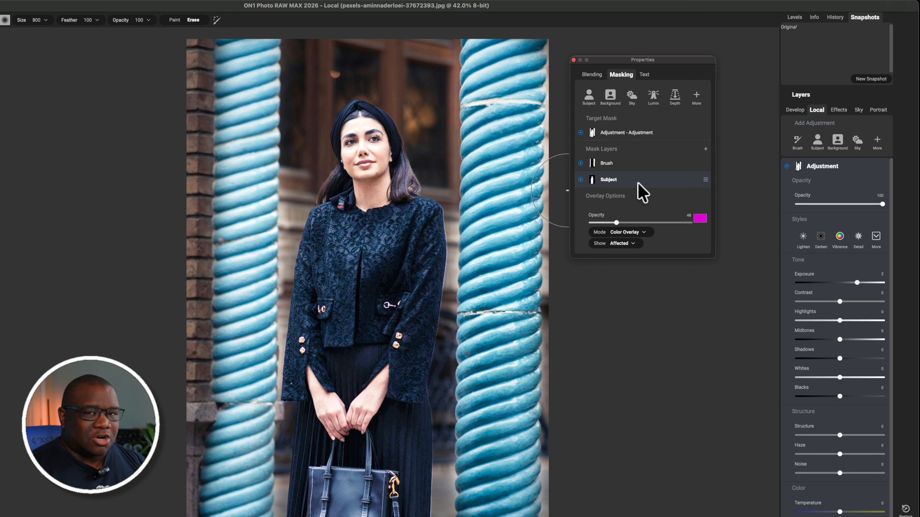
- Show the mask overlay and add a second Brush mask layer in Add mode above the existing one
{"action": "key", "text": "o"}
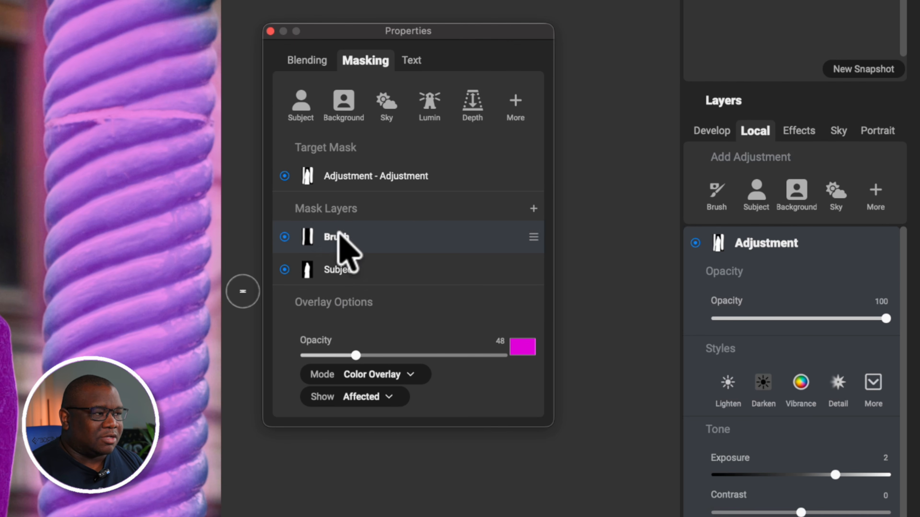
{"action": "left_click", "coordinate": [533, 208]}
{"action": "mouse_move", "coordinate": [579, 348]}
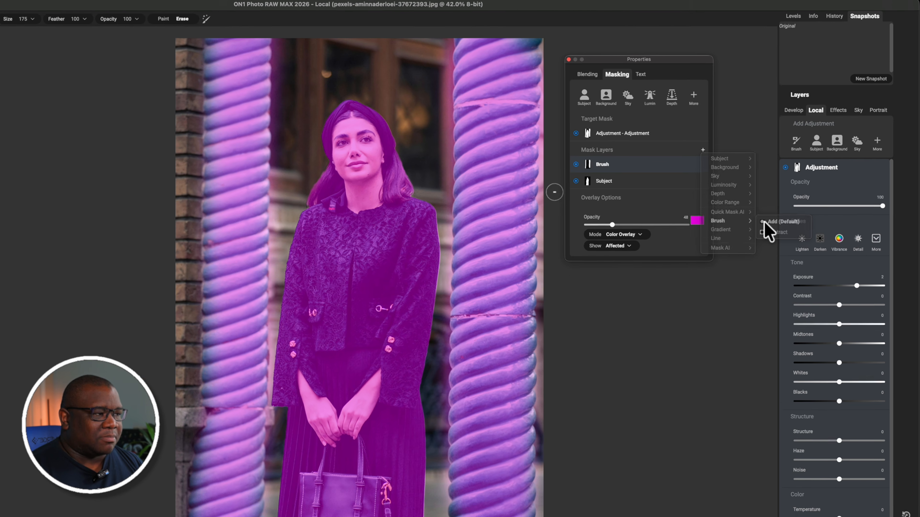
{"action": "left_click", "coordinate": [765, 222]}
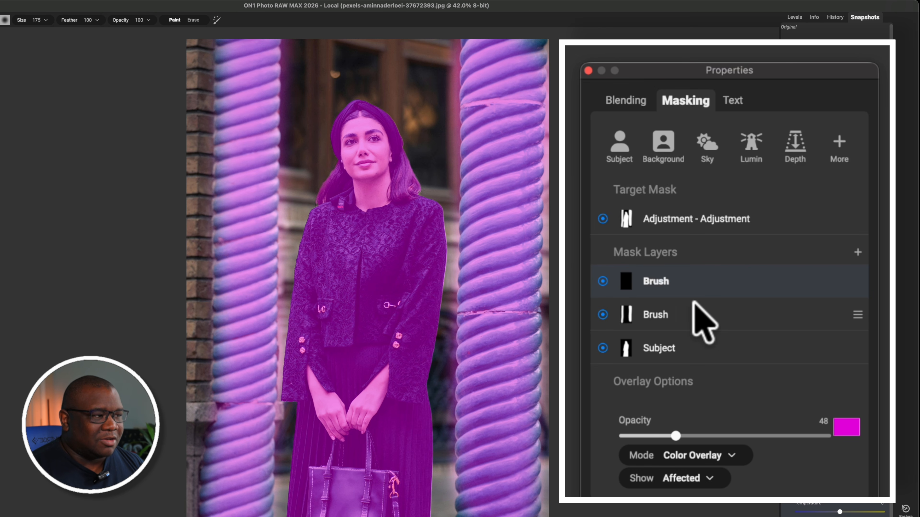
- On the new Brush mask layer, set the brush to Paint and paint a horizontal stroke across the window above the woman's head
{"action": "left_click", "coordinate": [712, 318]}
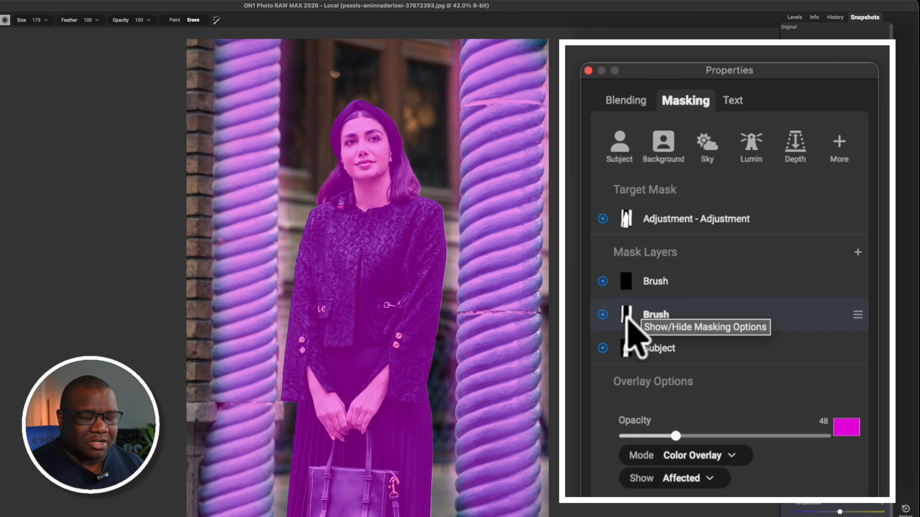
{"action": "left_click", "coordinate": [729, 282]}
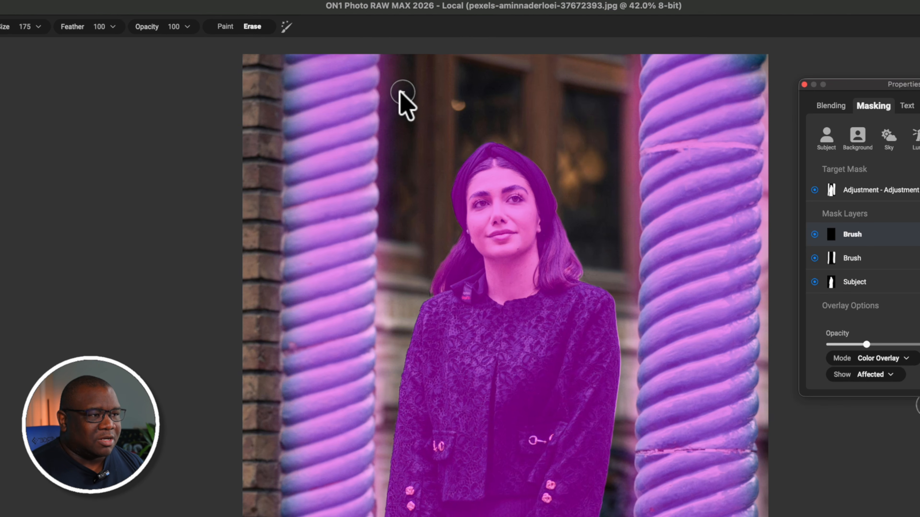
{"action": "left_click", "coordinate": [225, 27]}
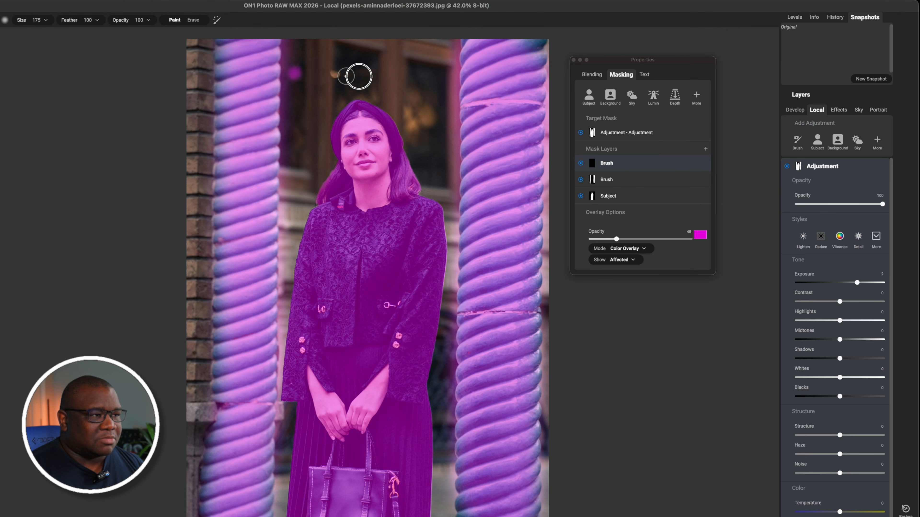
{"action": "left_click_drag", "start_coordinate": [301, 75], "coordinate": [454, 77]}
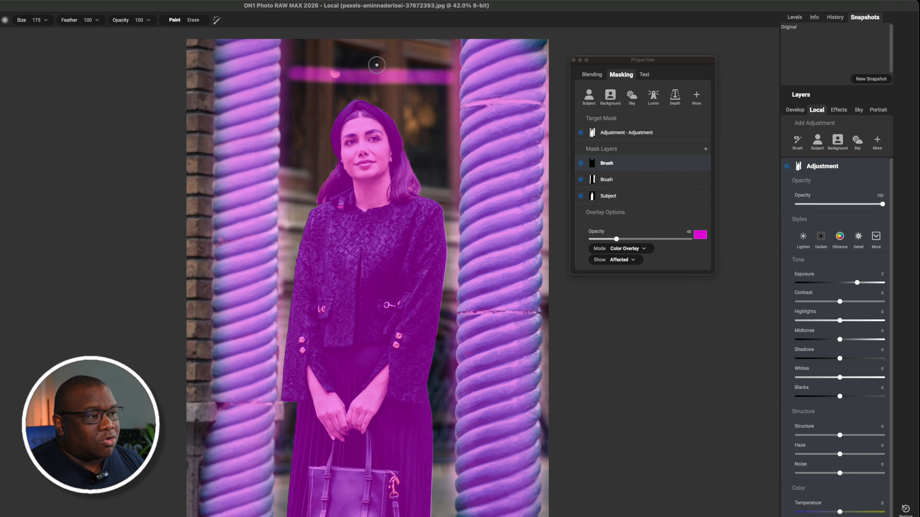
- Turn the two Brush mask layers off and on to compare the columns with the window stroke
{"action": "left_click", "coordinate": [580, 179]}
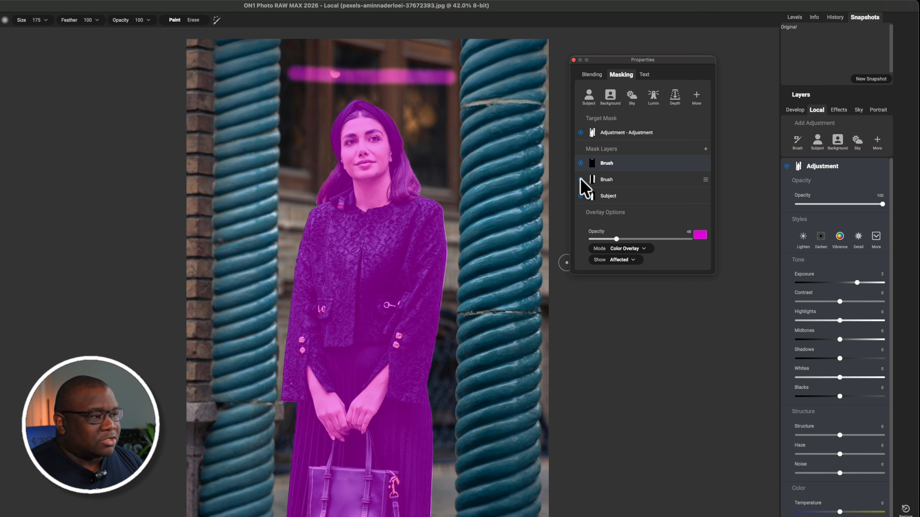
{"action": "left_click", "coordinate": [581, 163]}
{"action": "left_click", "coordinate": [581, 180]}
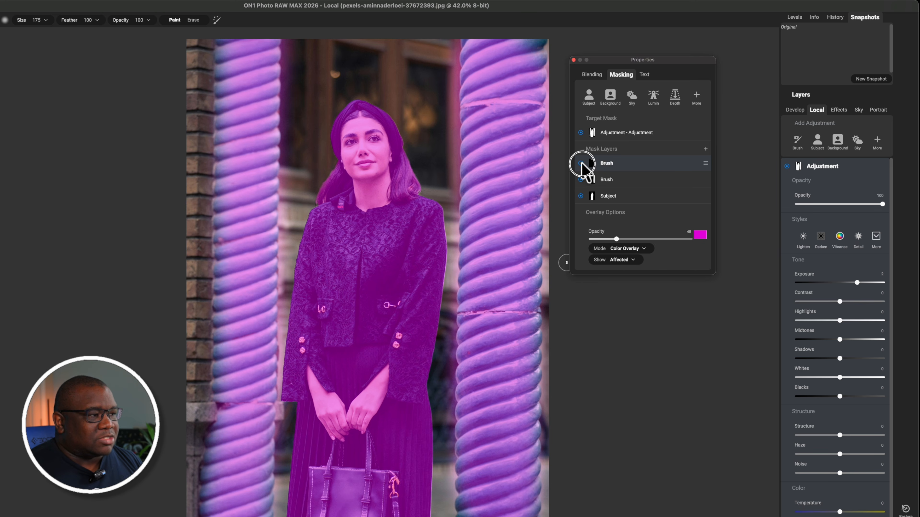
{"action": "left_click", "coordinate": [581, 164]}
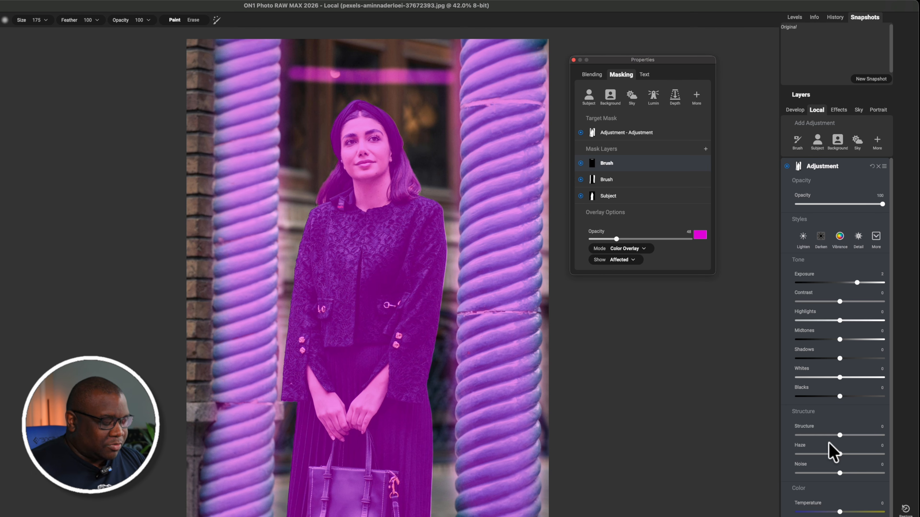
- Hide the overlay and set the adjustment's Whites to about 25, Midtones to about -39 and Shadows to about -20
{"action": "key", "text": "o"}
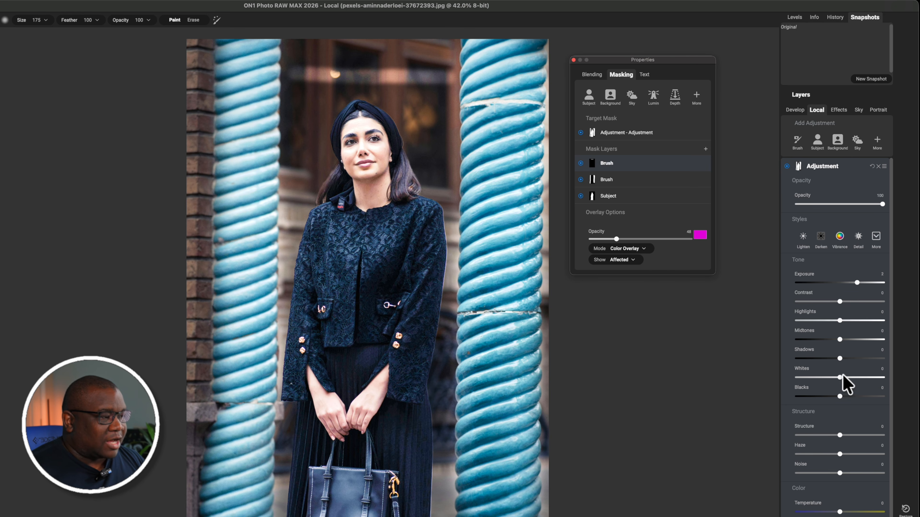
{"action": "left_click_drag", "start_coordinate": [840, 377], "coordinate": [850, 377]}
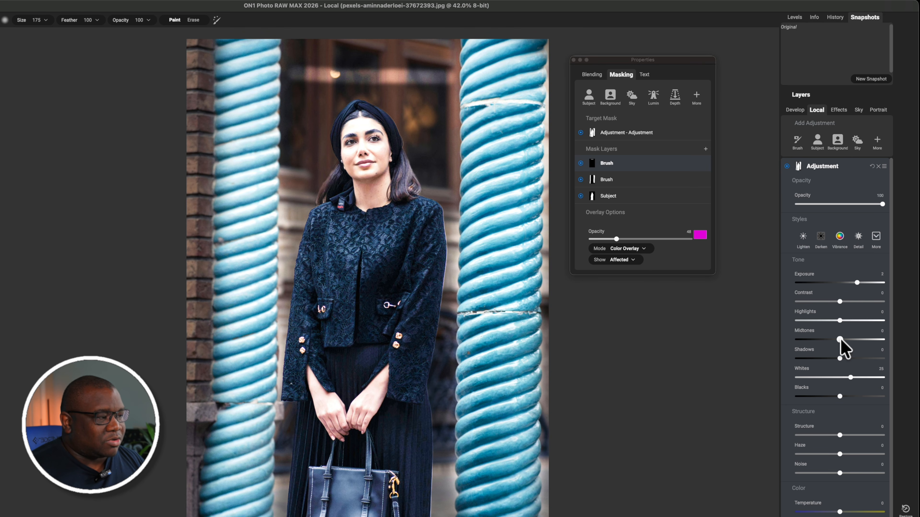
{"action": "left_click_drag", "start_coordinate": [840, 339], "coordinate": [824, 359]}
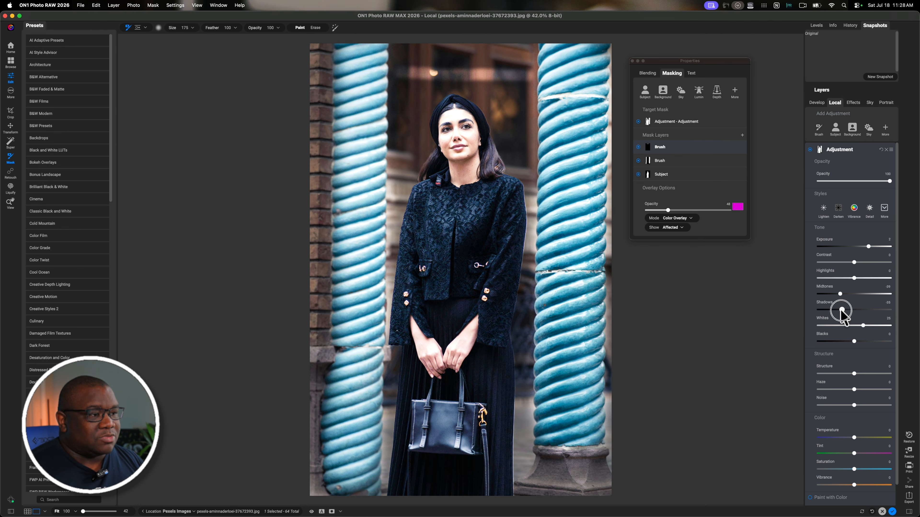
{"action": "left_click_drag", "start_coordinate": [841, 311], "coordinate": [846, 310]}
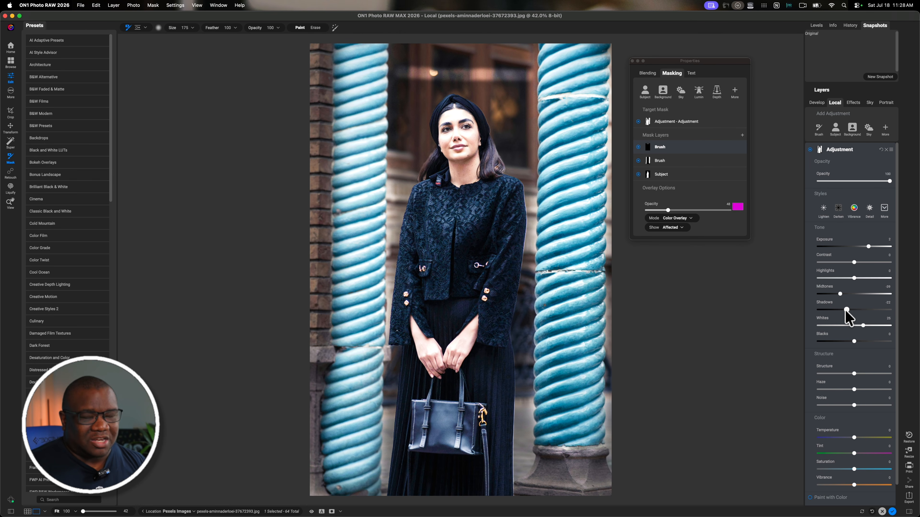